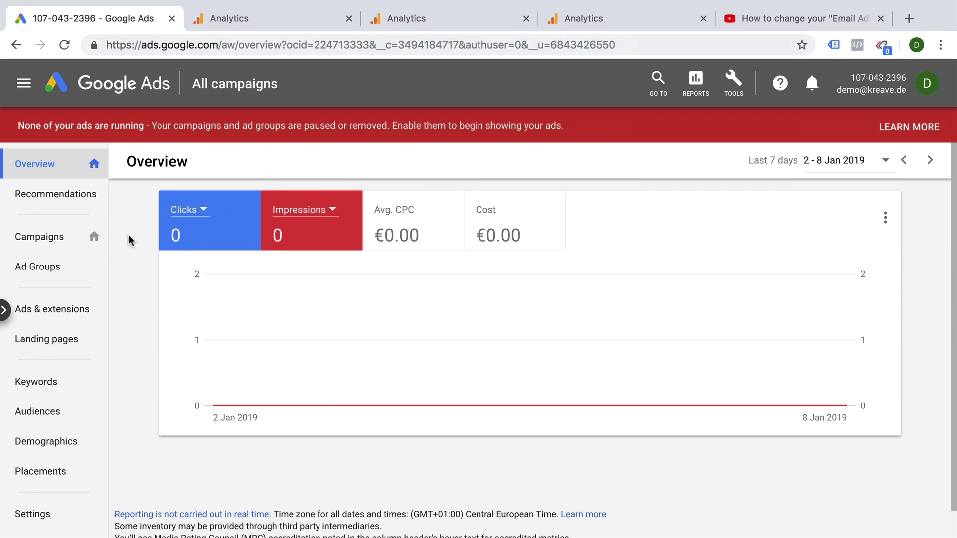
Review the Google Ads Keywords report, then view Measureschool's Checkout Behaviour Analysis funnel.
left_click(214, 23)
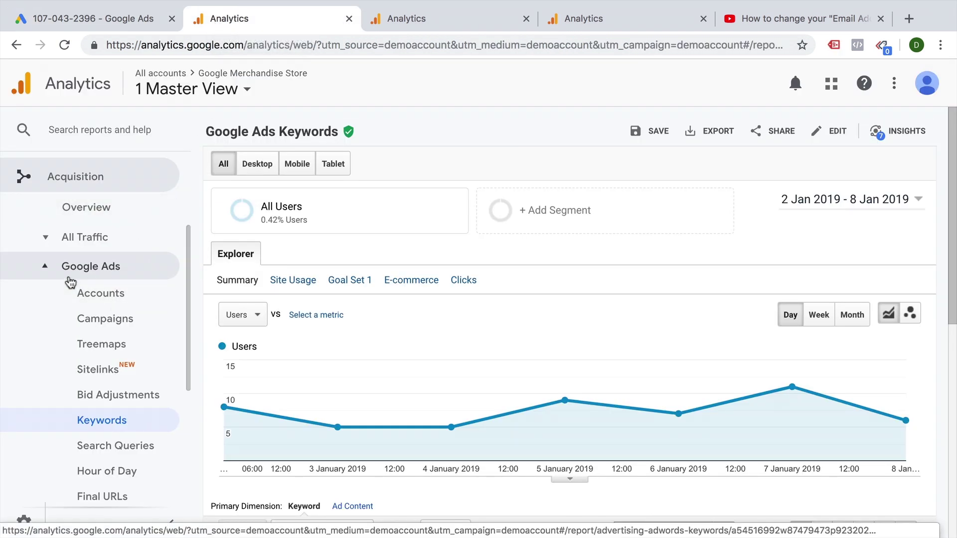
scroll(494, 386, "down", 5)
scroll(493, 386, "down", 2)
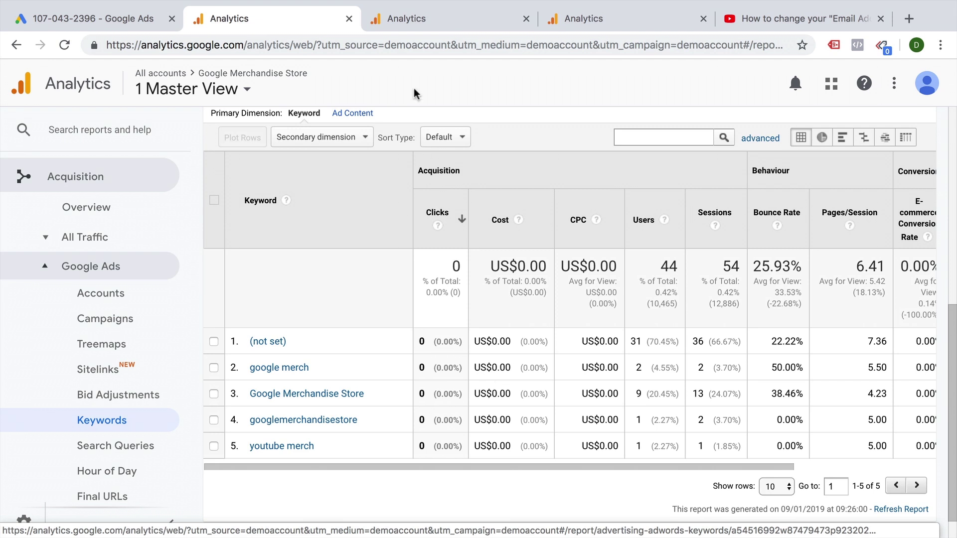
left_click(416, 22)
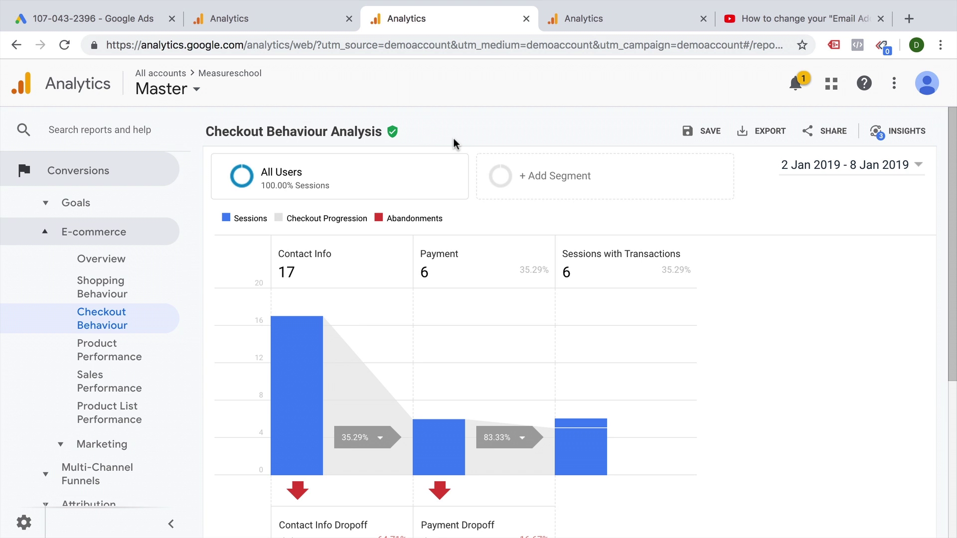
Browse the segment list and inspect the Converters segment's available actions.
left_click(579, 191)
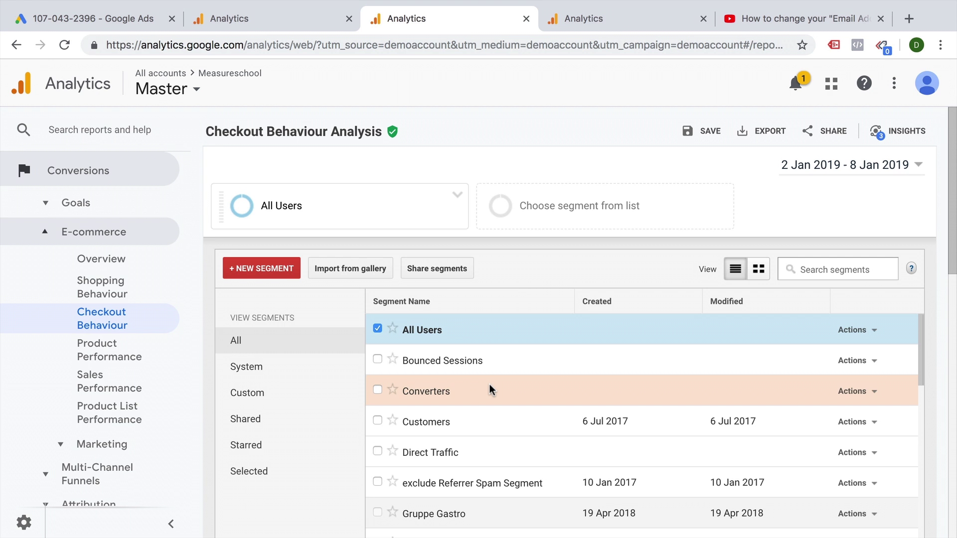
scroll(489, 383, "down", 1)
scroll(489, 382, "down", 2)
scroll(489, 382, "up", 3)
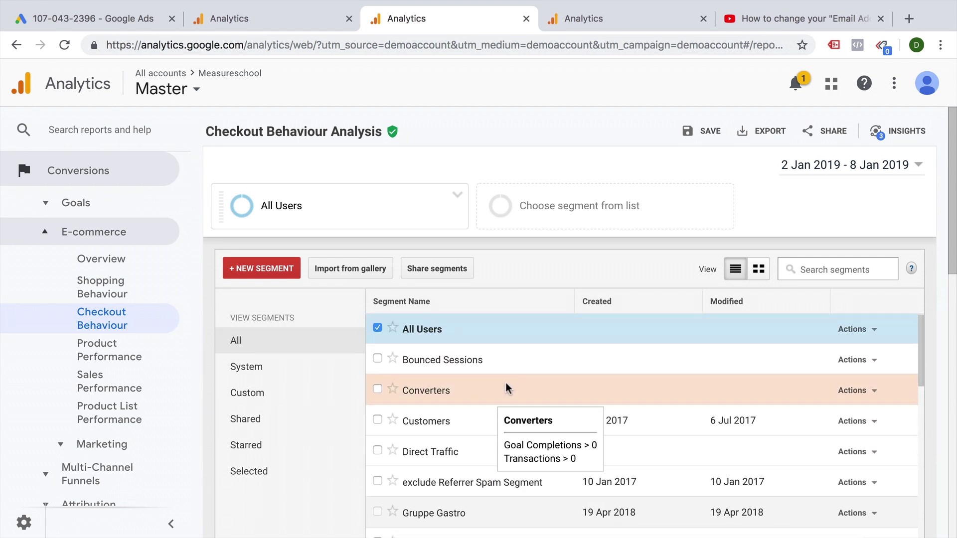
left_click(875, 392)
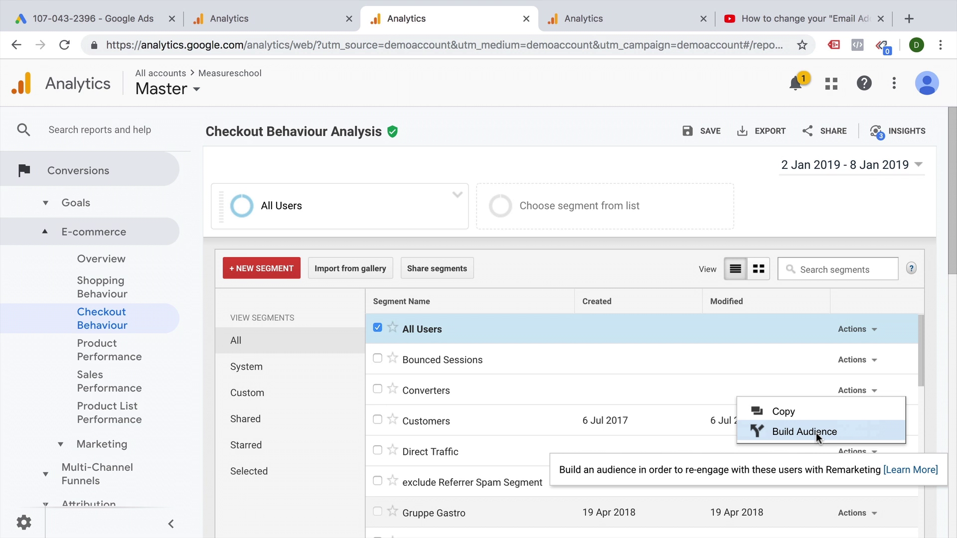
left_click(804, 235)
Try a segment from Contact Info Dropoff users, then view the demoshop.com Goals Overview.
scroll(803, 238, "down", 5)
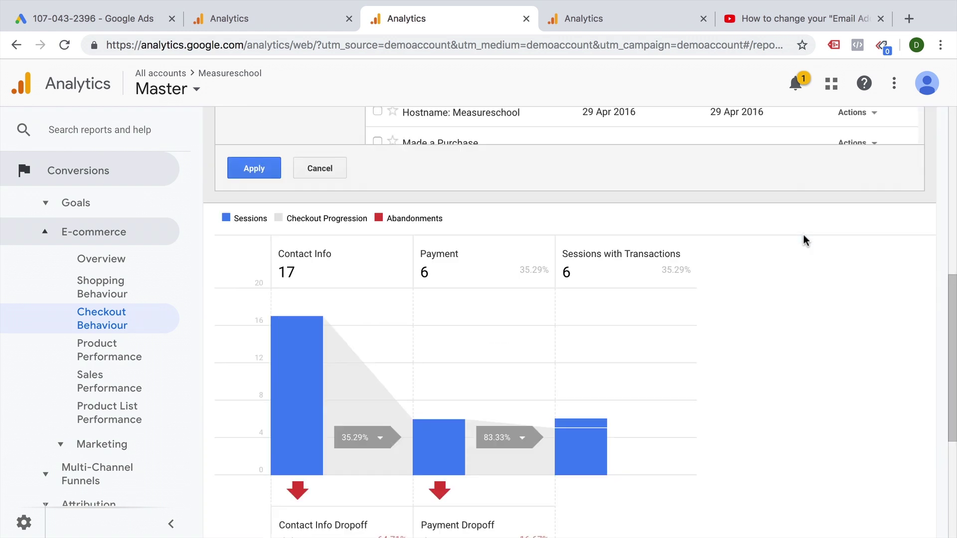
scroll(803, 240, "down", 5)
scroll(709, 226, "up", 3)
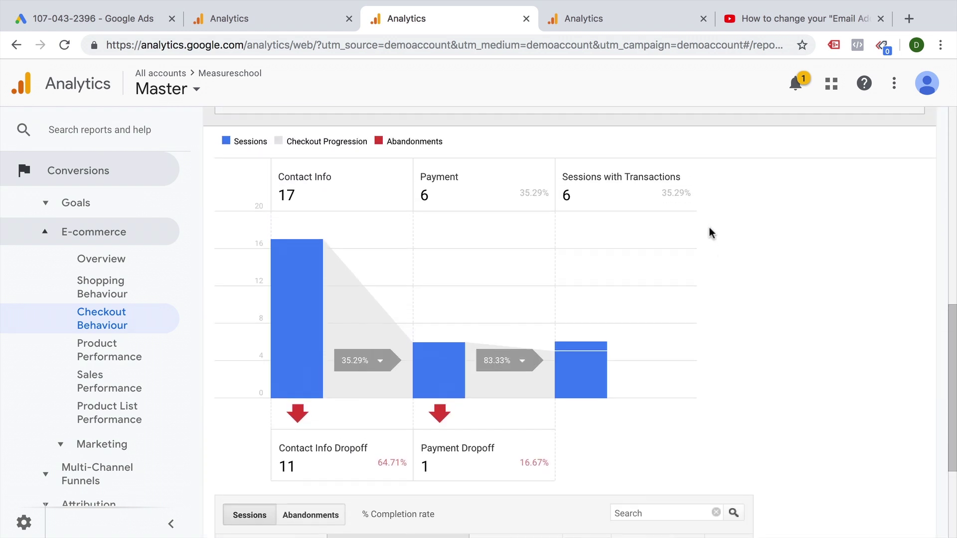
scroll(708, 226, "down", 1)
scroll(709, 226, "up", 1)
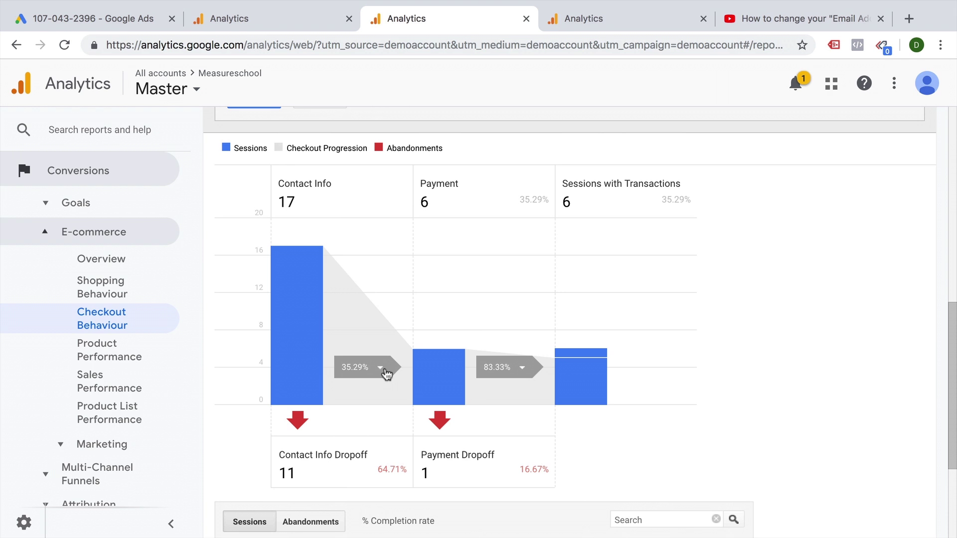
left_click(314, 461)
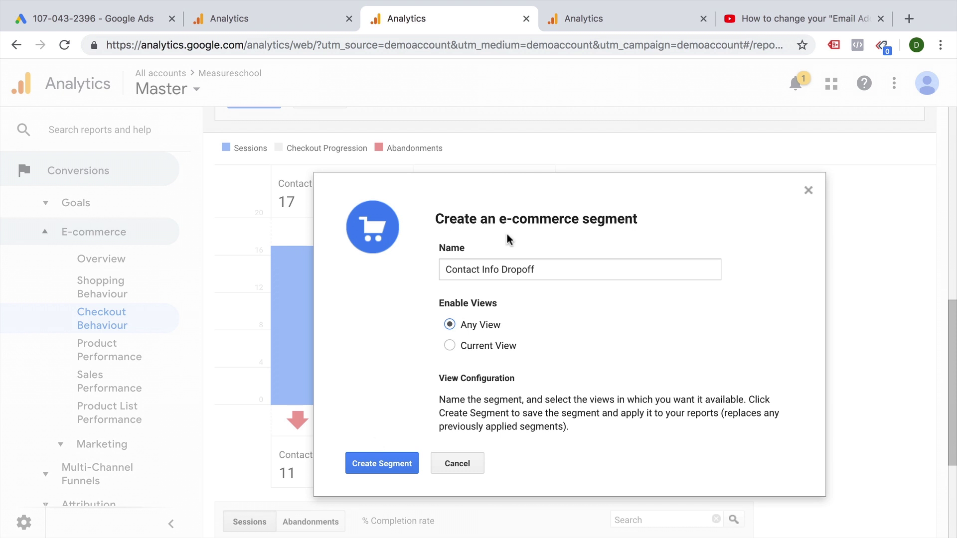
left_click(606, 22)
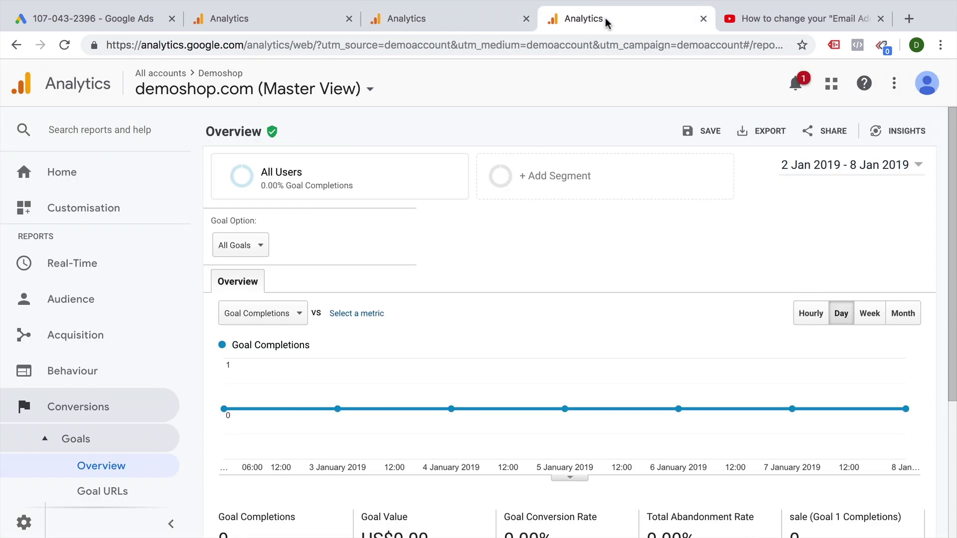
Confirm demoshop.com has only Goal 1: sale, then return to the Google Ads overview.
left_click(249, 245)
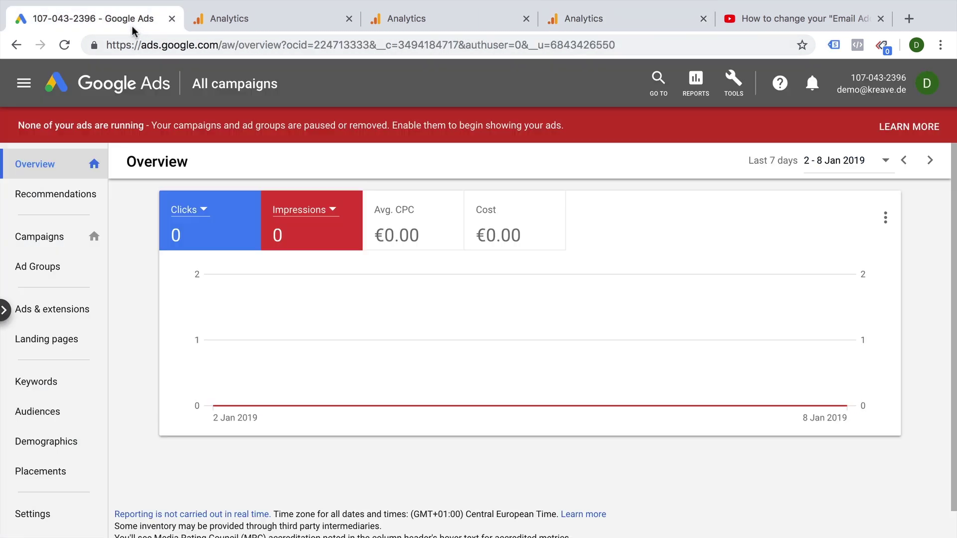
left_click(134, 23)
Verify Google Ads and Analytics are signed in with the same Google account.
left_click_drag(837, 91, 900, 99)
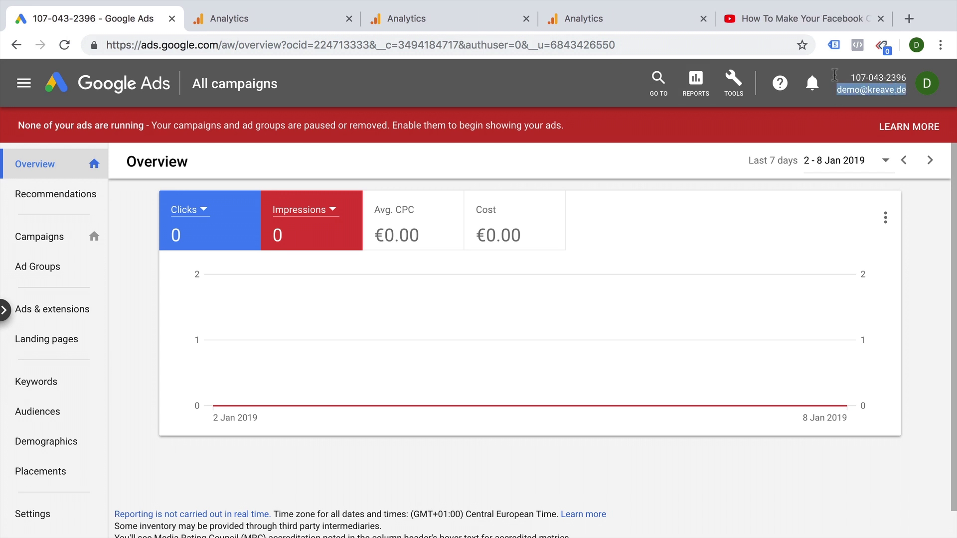
left_click(628, 19)
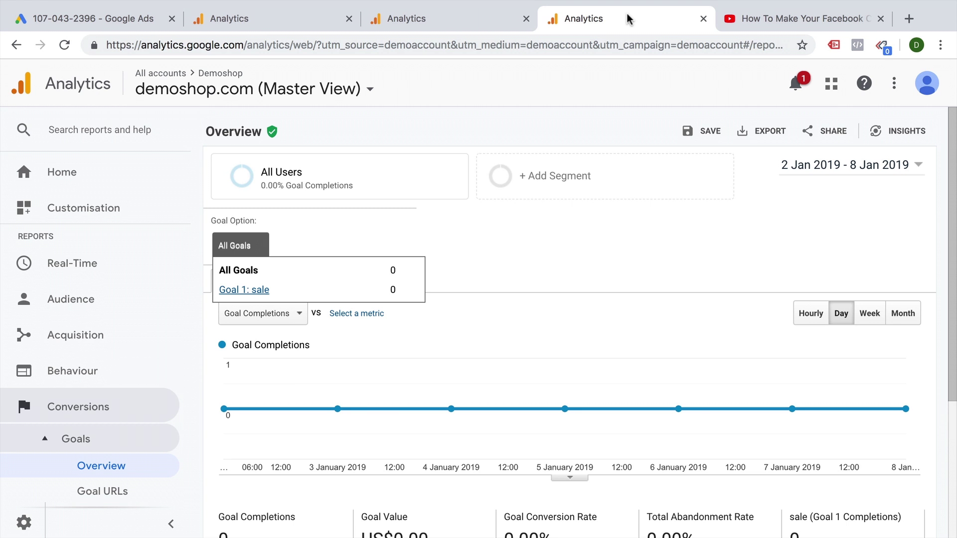
left_click(926, 84)
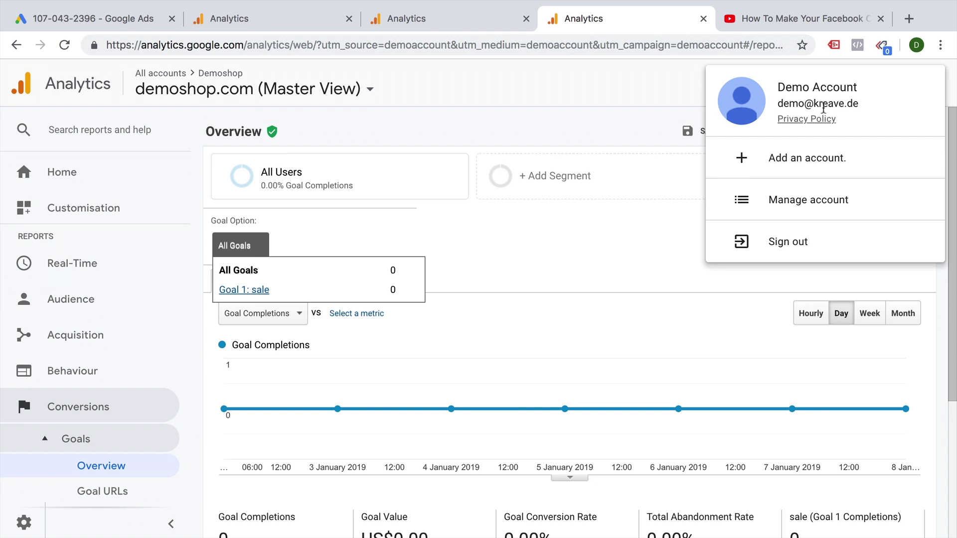
left_click(628, 117)
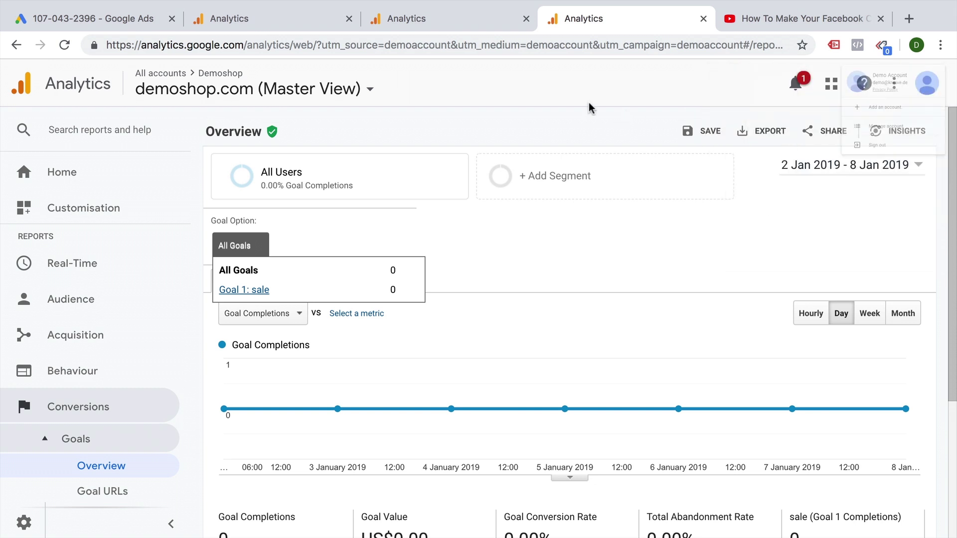
left_click(111, 25)
Check Google Ads account access and the Demoshop property's user permissions in Analytics Admin.
left_click(741, 86)
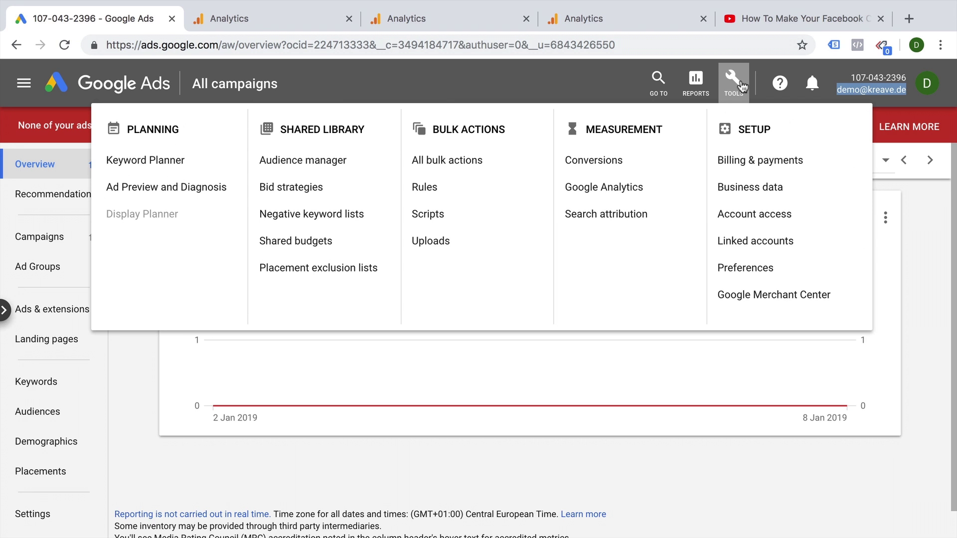
left_click(753, 223)
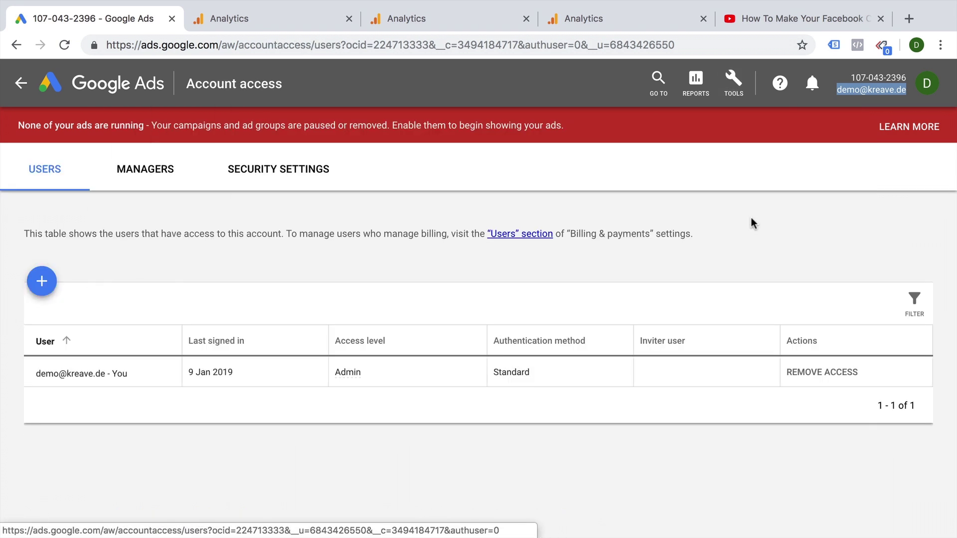
mouse_move(103, 372)
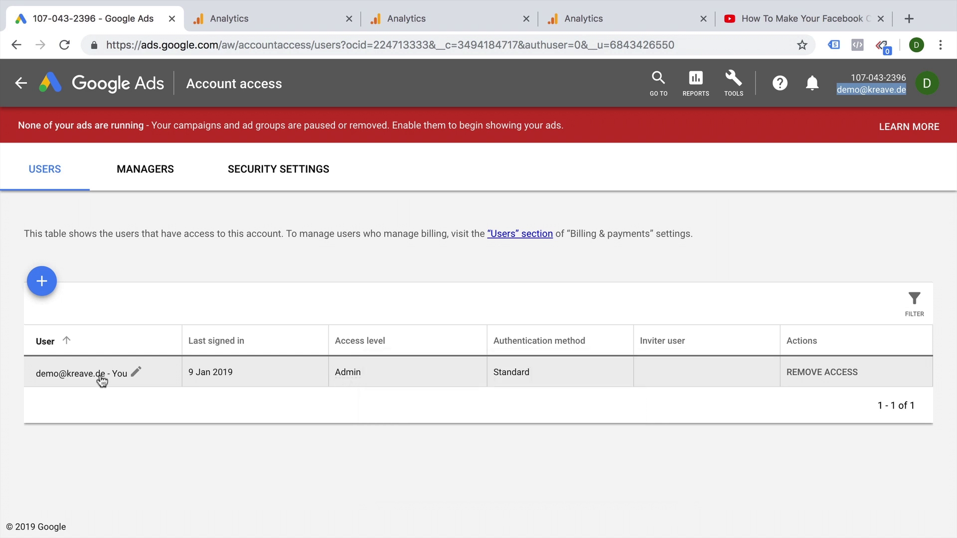
left_click(644, 24)
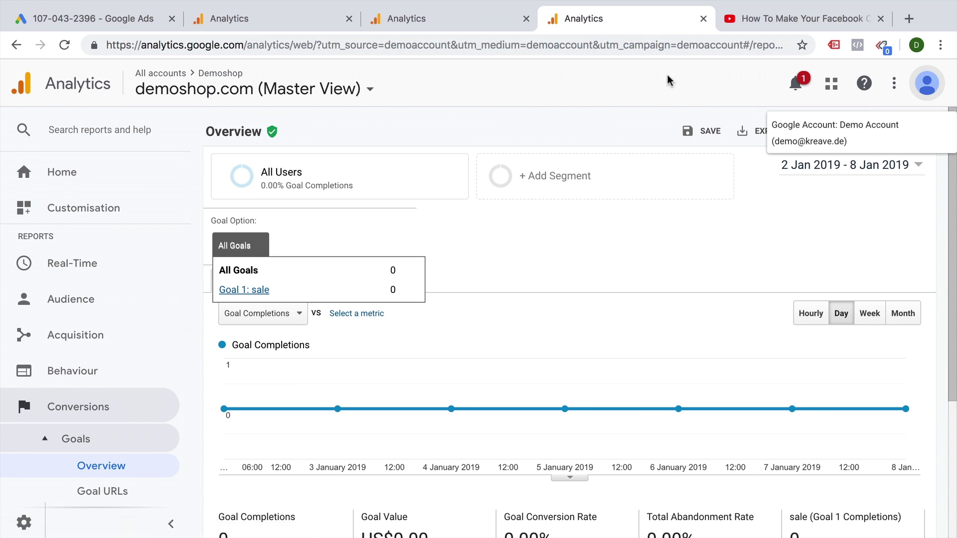
left_click(24, 523)
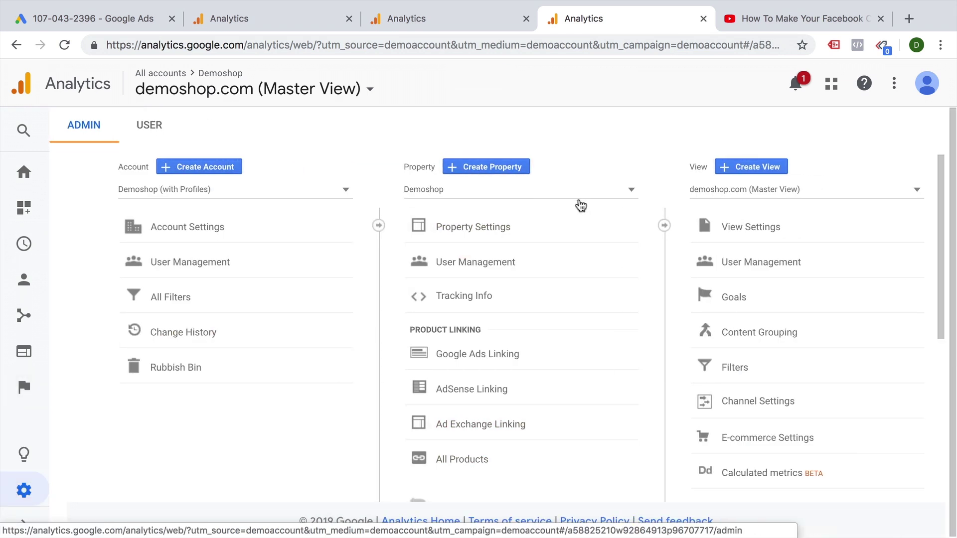
left_click(455, 269)
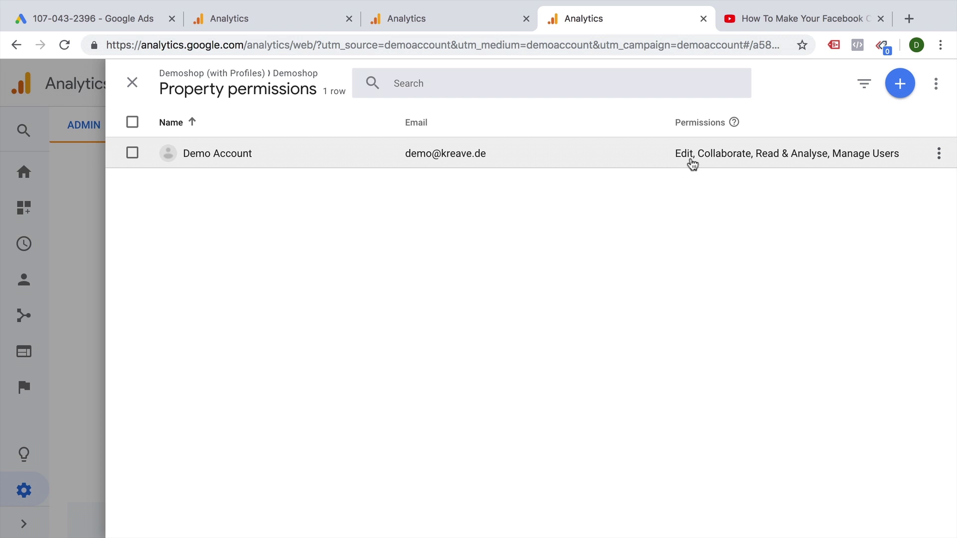
left_click(132, 83)
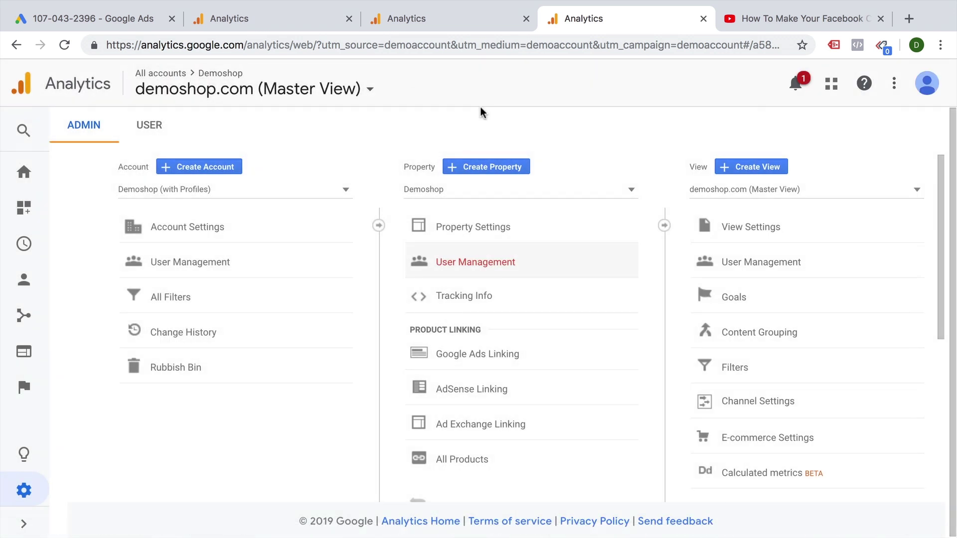
left_click(482, 373)
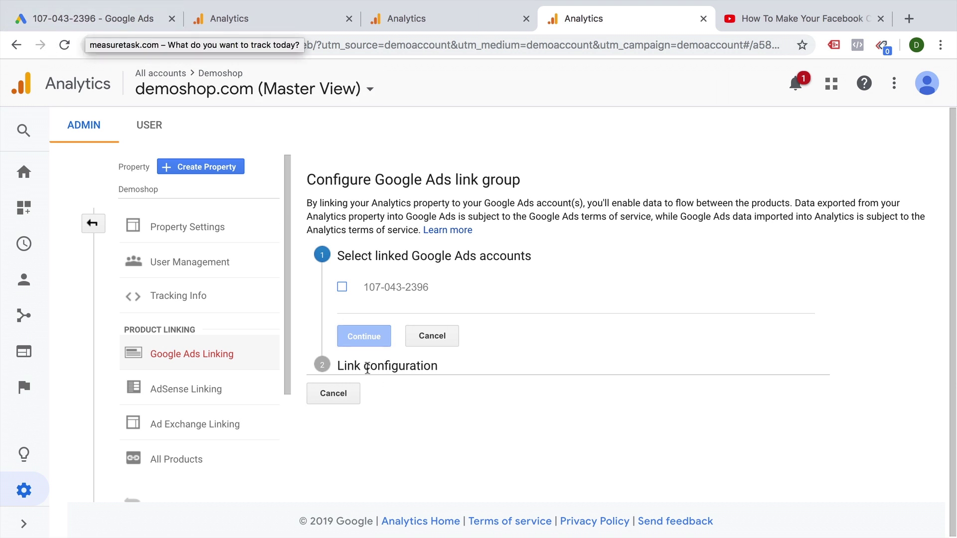
left_click(342, 287)
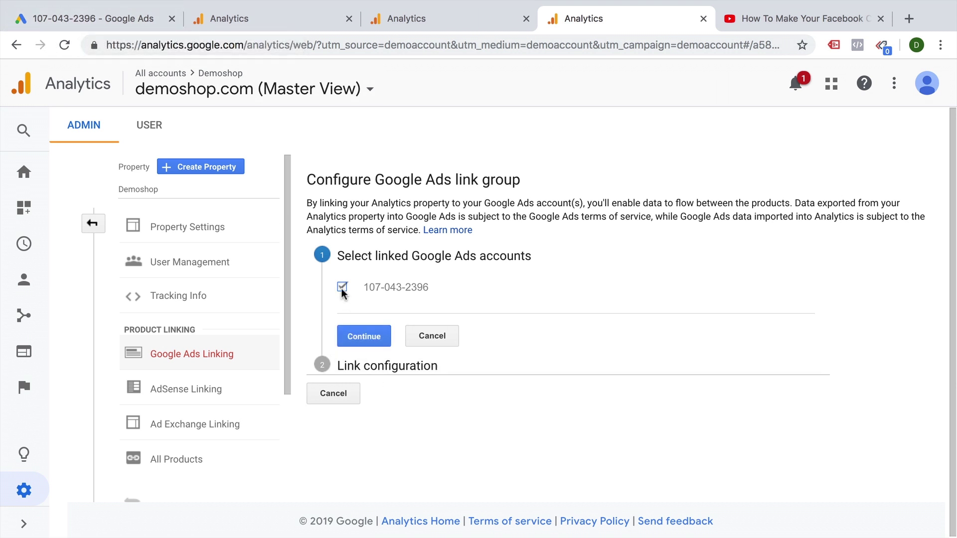
left_click(369, 334)
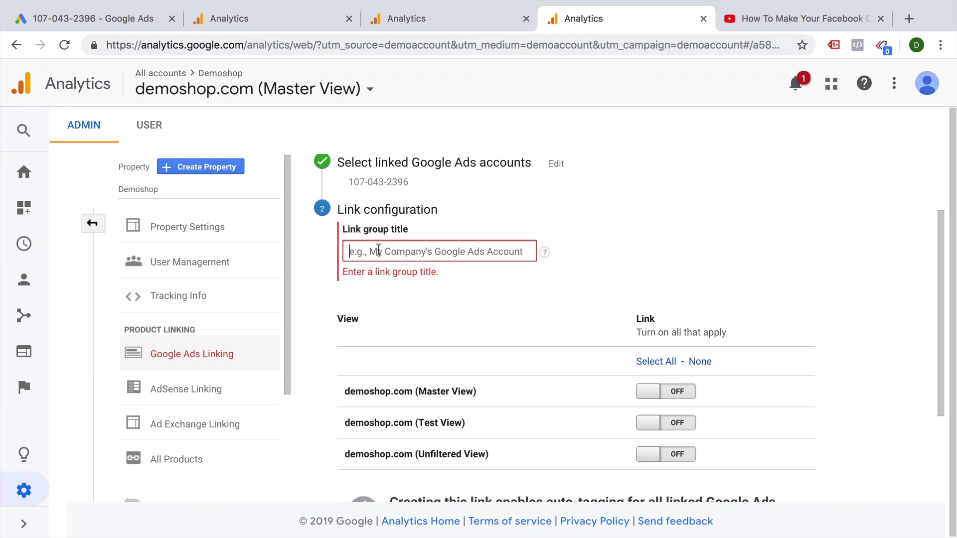
Title the link group 'Demoshop Google Analytics' and turn linking on for the Master View.
type("Demoshop")
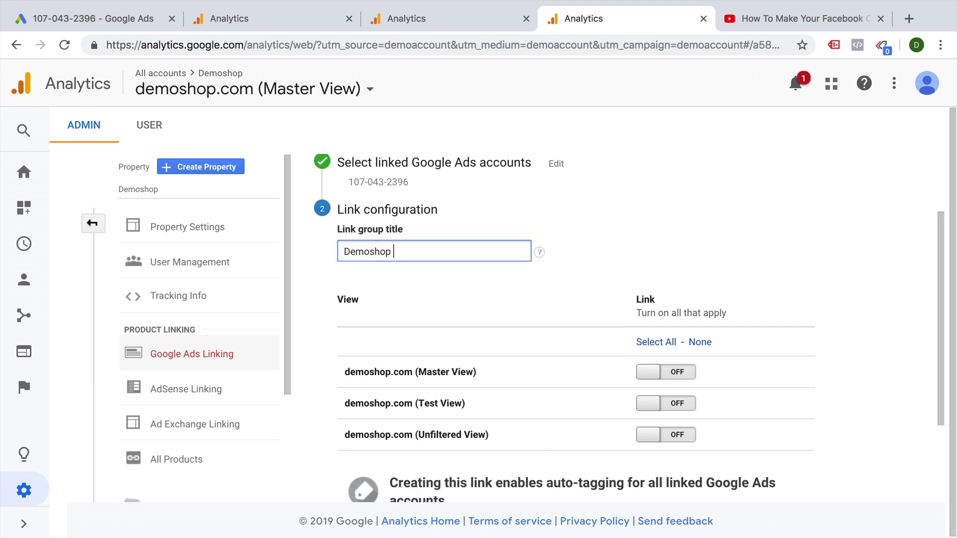
type(" Goog")
type("le Analytics")
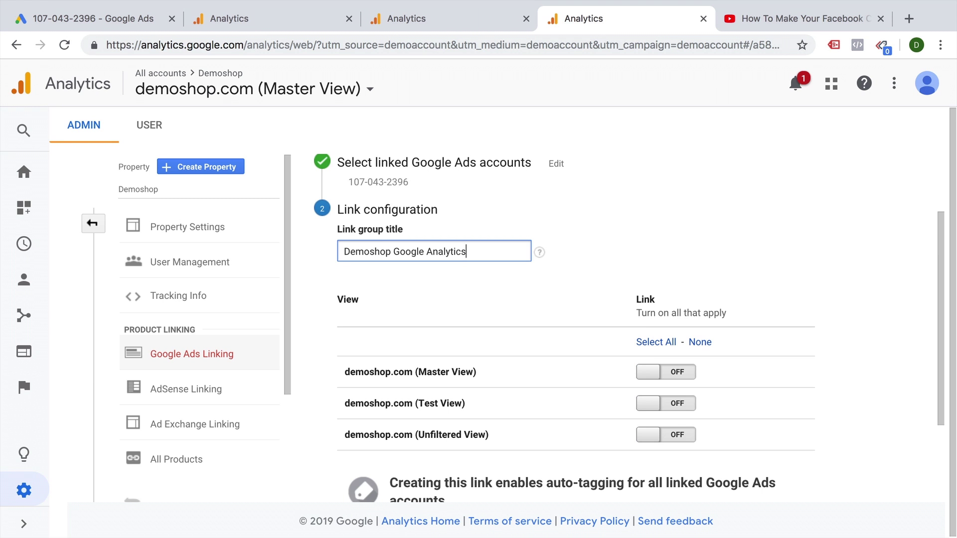
scroll(480, 306, "down", 3)
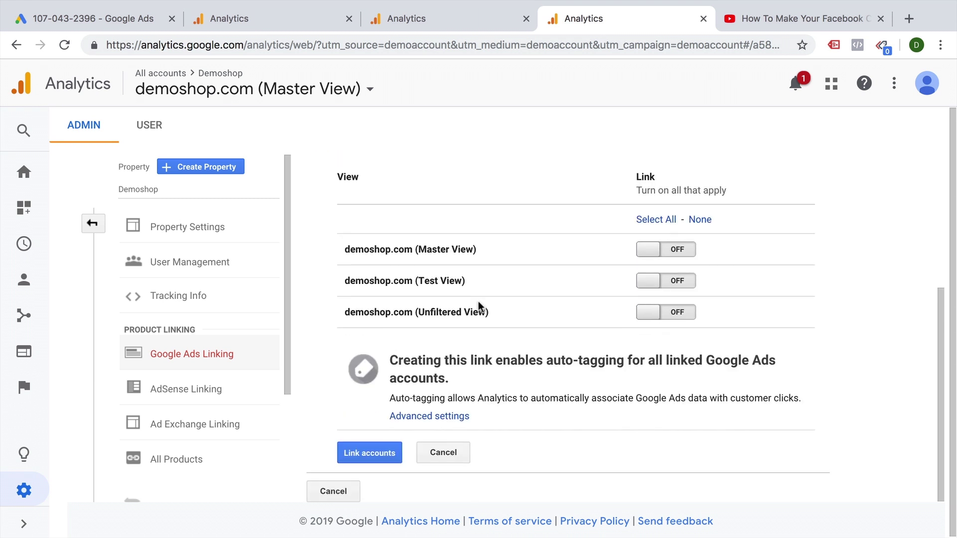
scroll(480, 305, "up", 1)
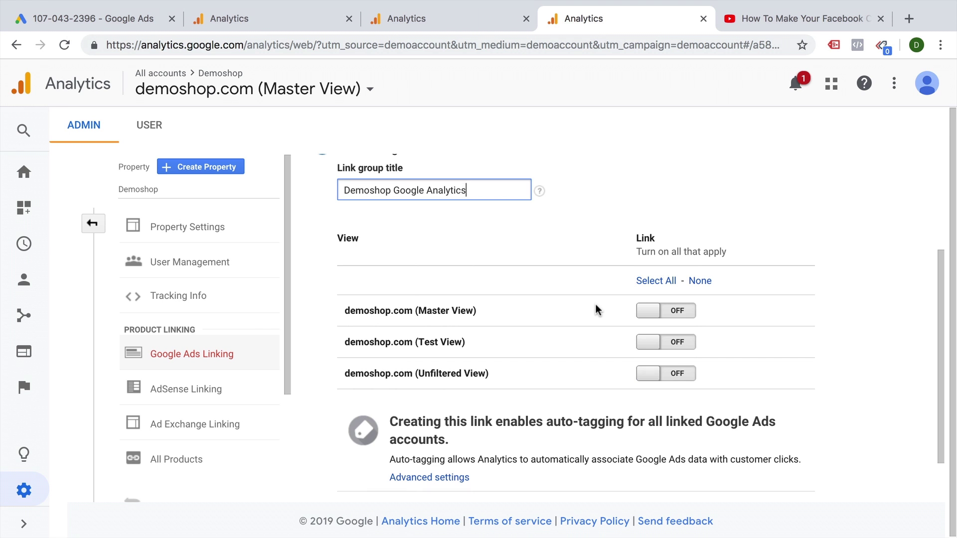
left_click(669, 318)
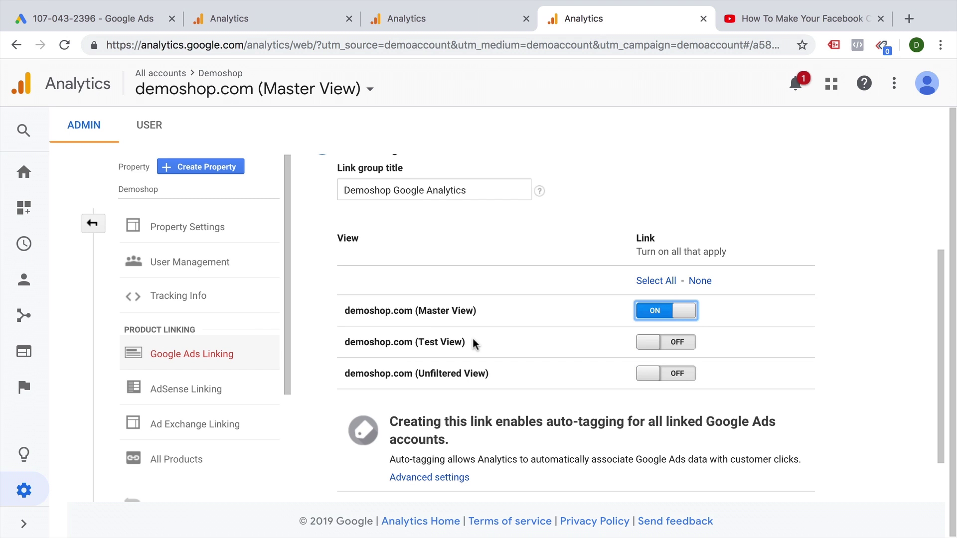
Keep auto-tagging enabled under Advanced settings and link the accounts.
scroll(475, 343, "down", 1)
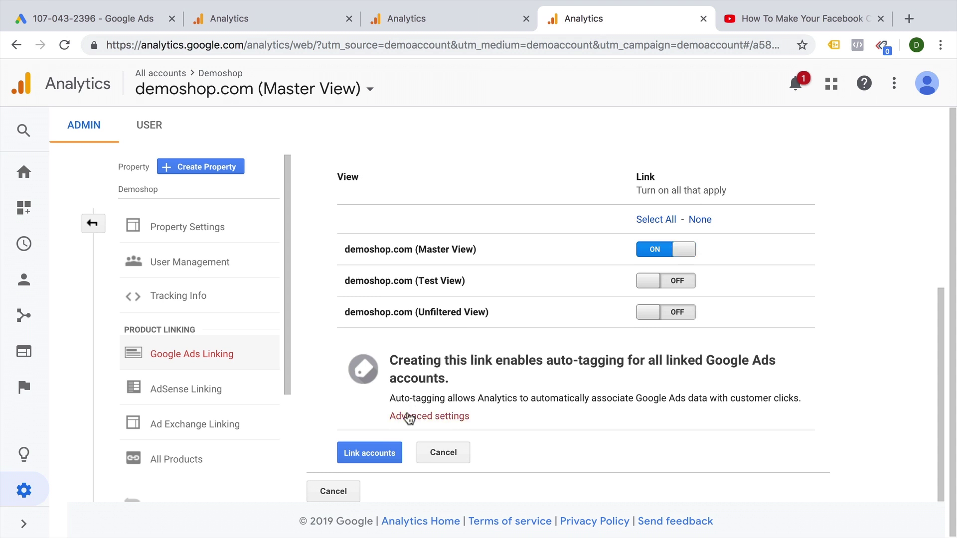
left_click(408, 416)
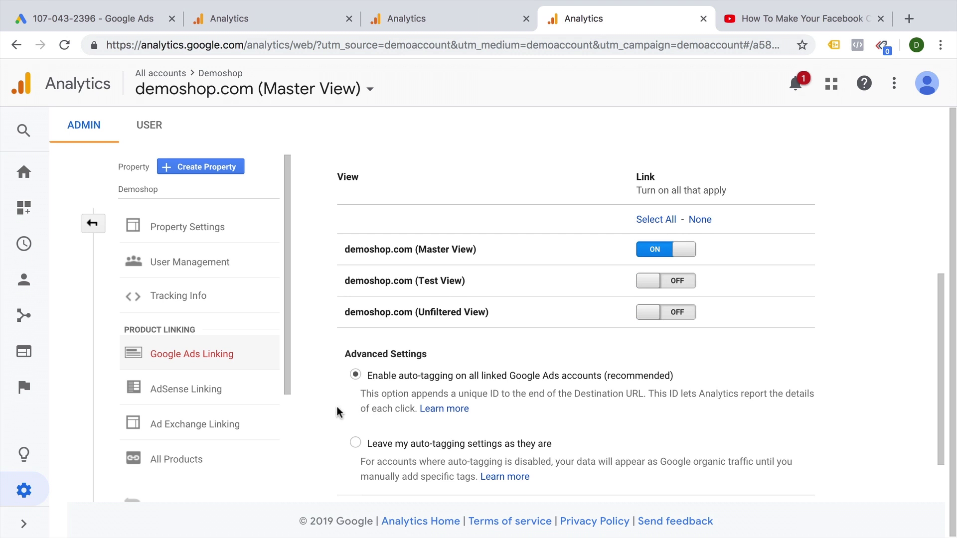
scroll(337, 411, "down", 1)
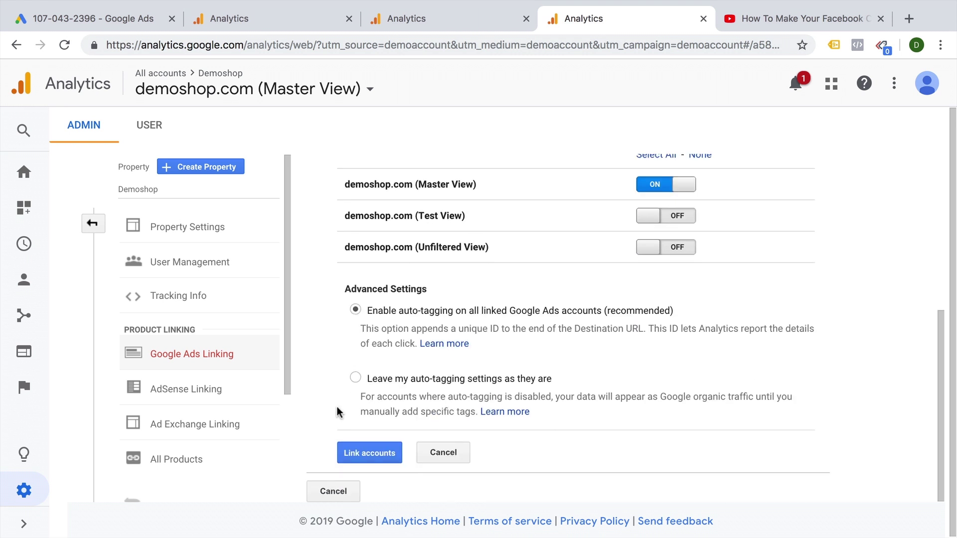
left_click(369, 451)
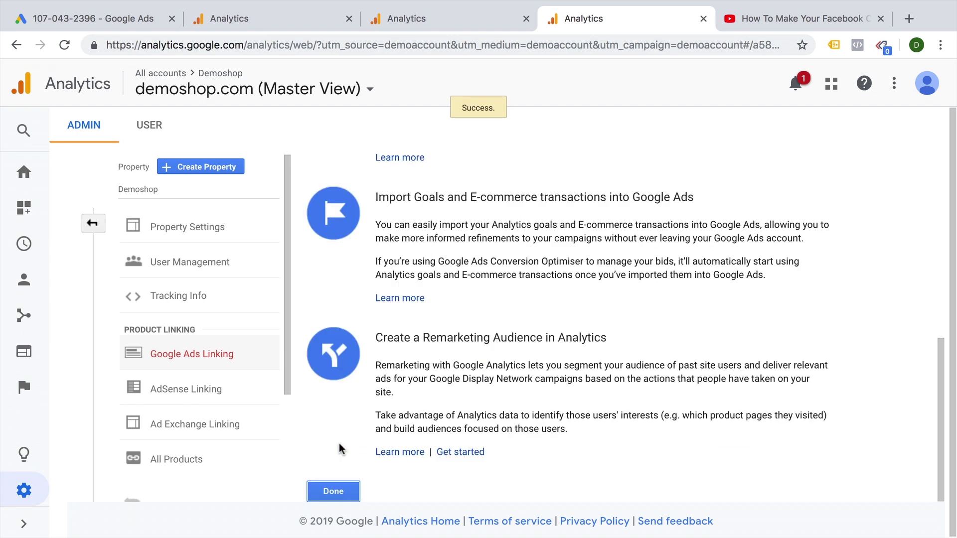
scroll(474, 207, "up", 2)
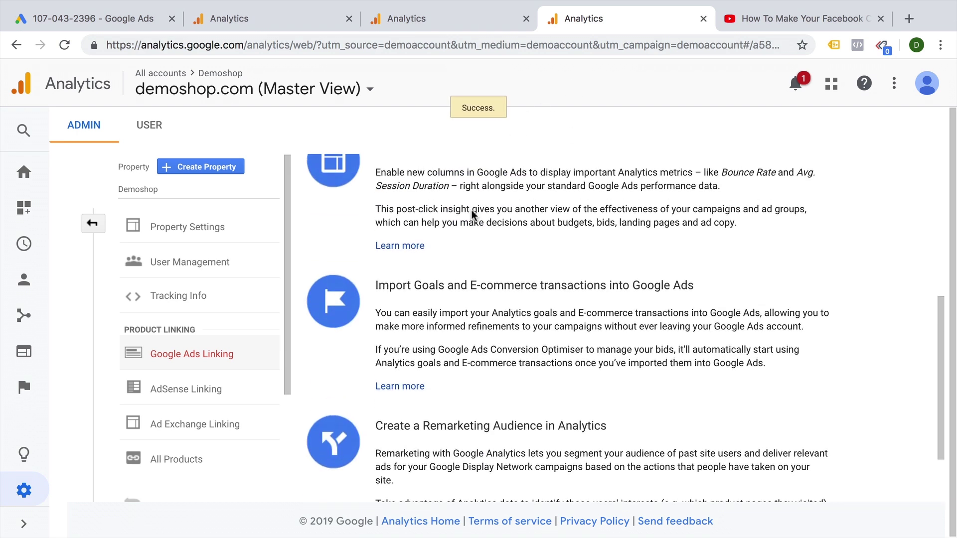
scroll(473, 215, "up", 2)
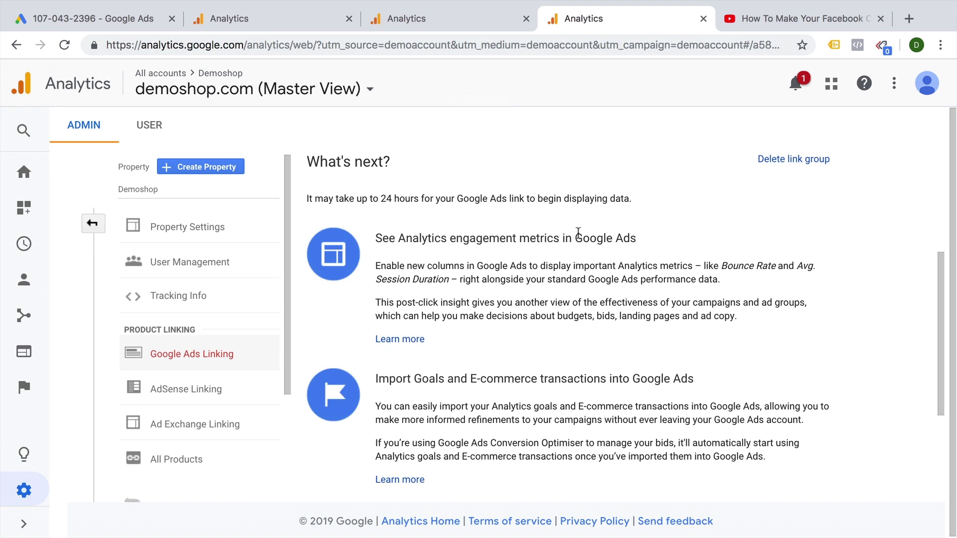
scroll(396, 272, "down", 3)
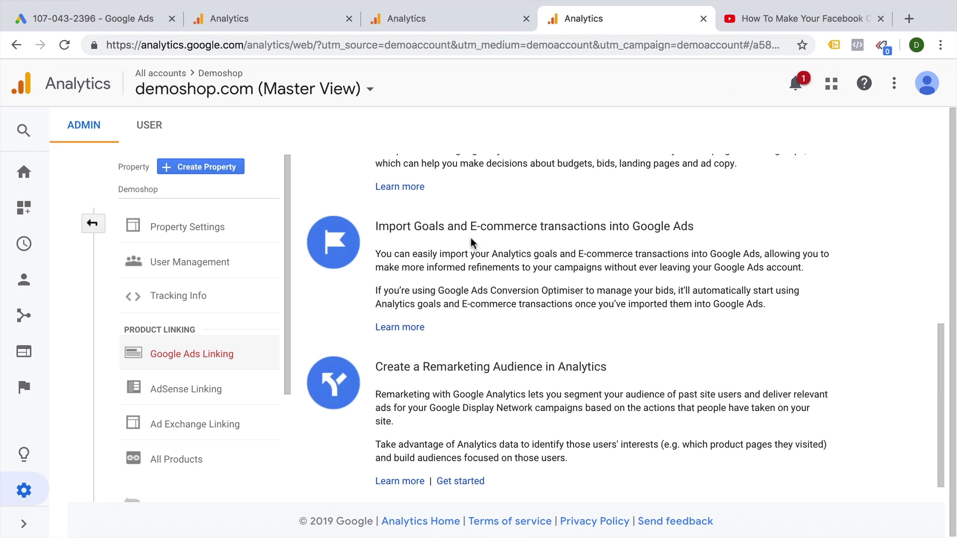
scroll(471, 243, "down", 1)
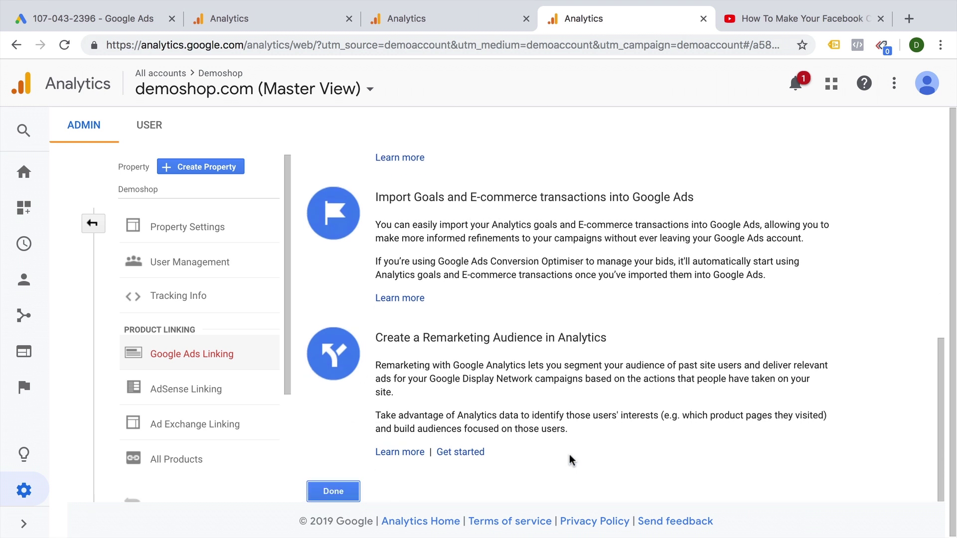